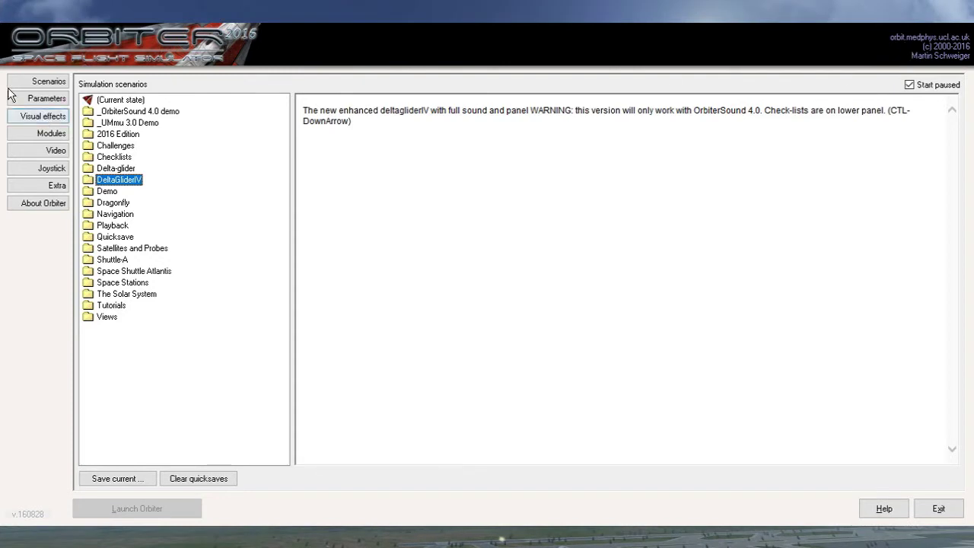
Step: Review the video, extra and plugin module settings, including the descriptions of the OrbiterSound and D3D9Client modules
left_click(55, 152)
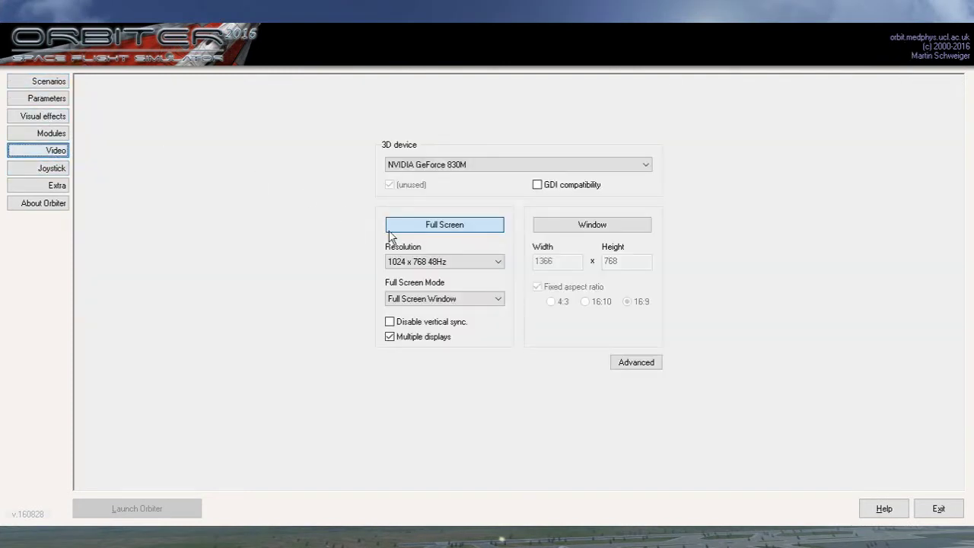
left_click(23, 185)
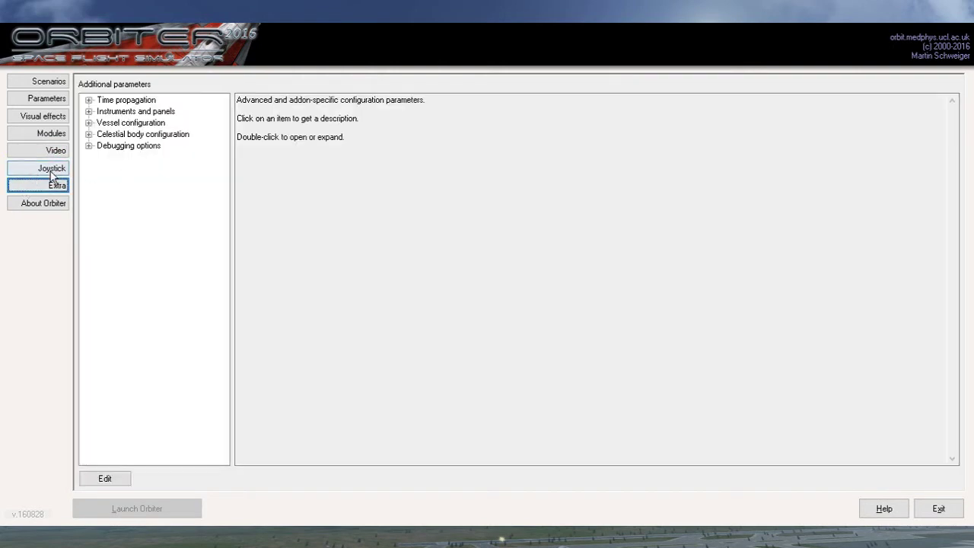
left_click(51, 135)
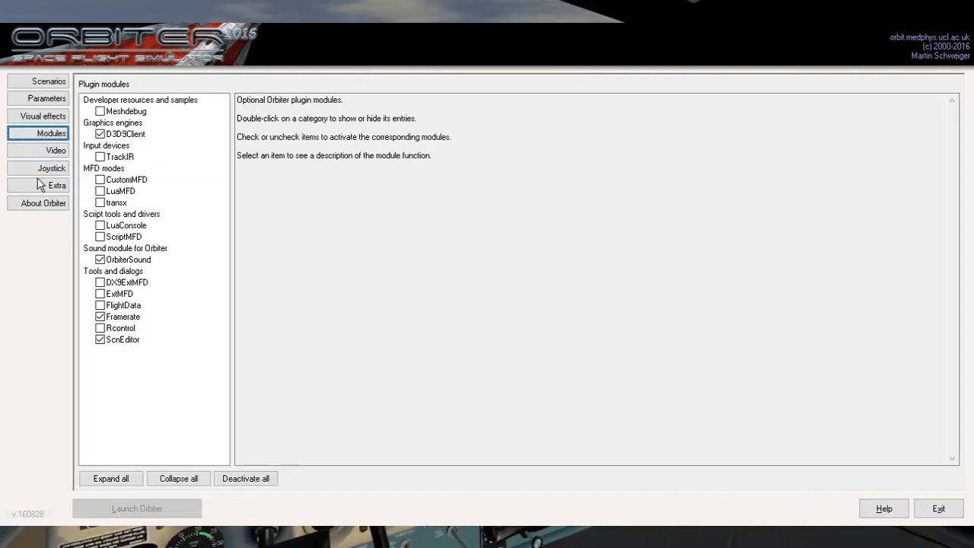
left_click(139, 260)
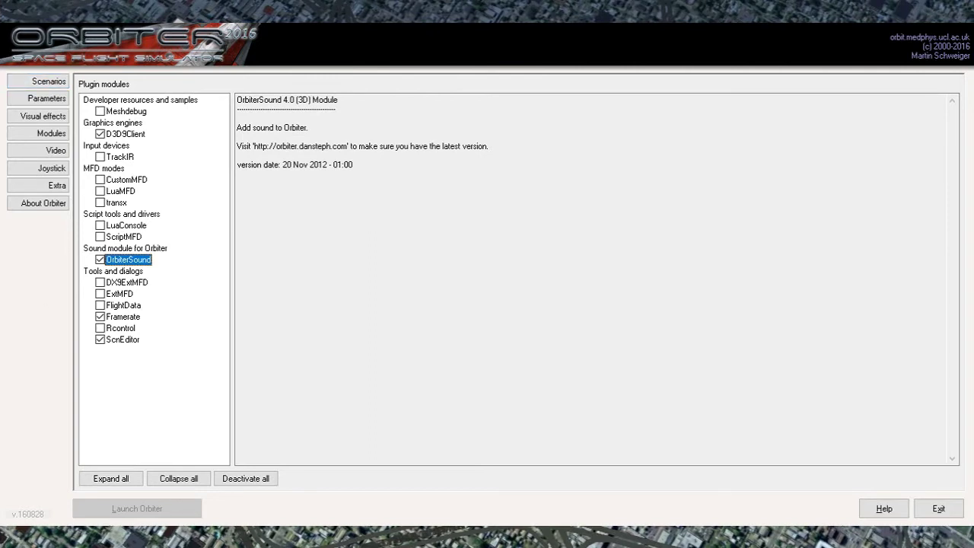
left_click(134, 132)
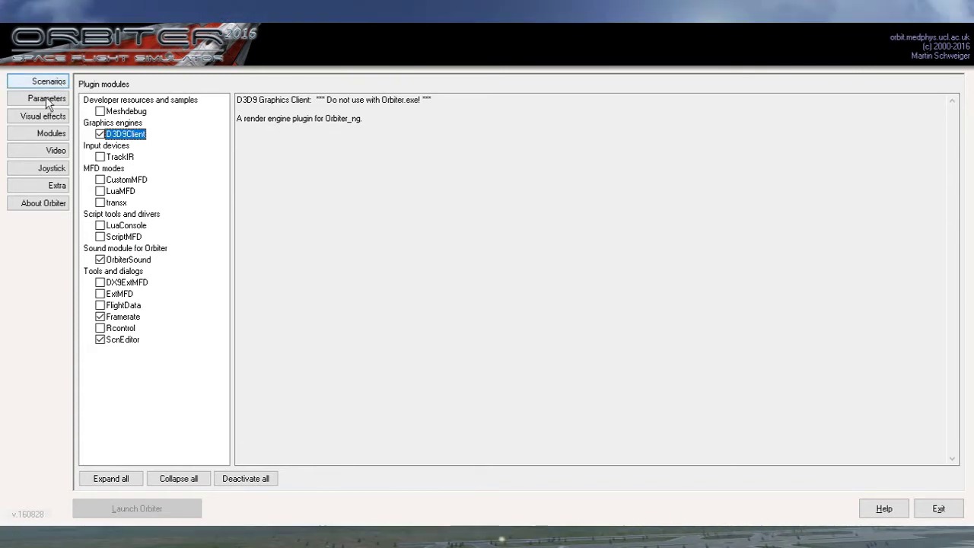
left_click(47, 153)
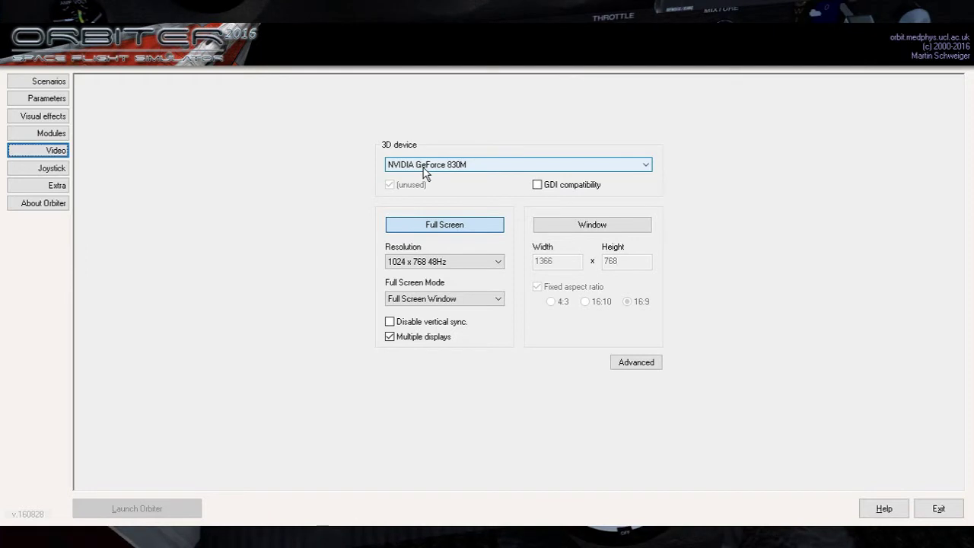
Step: Expand the Delta-glider folder in the simulation scenarios and select the Brighton Beach scenario
left_click(44, 83)
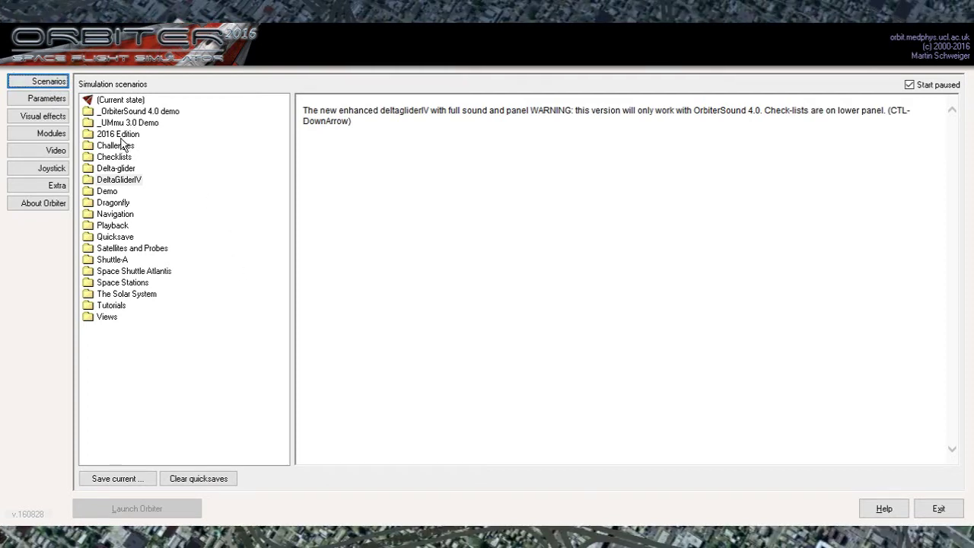
double_click(134, 183)
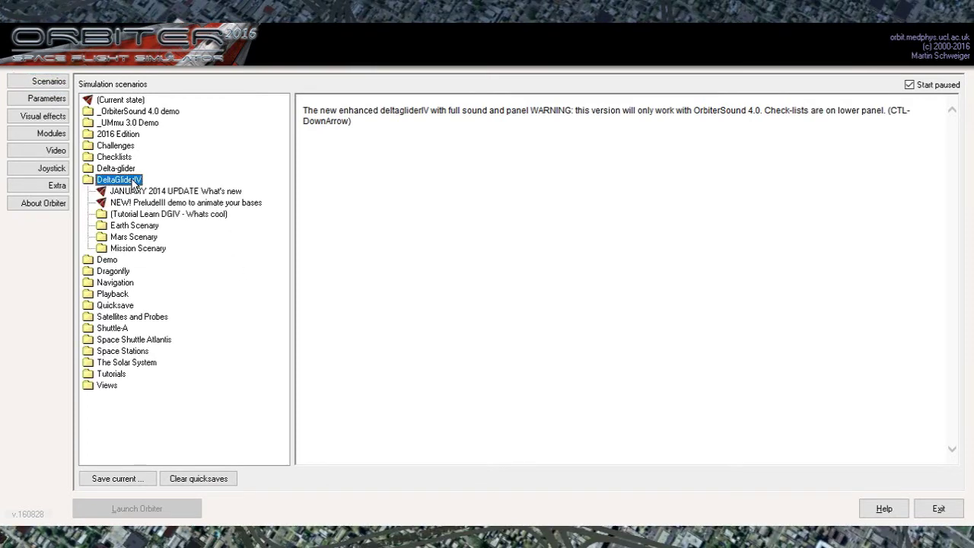
double_click(120, 180)
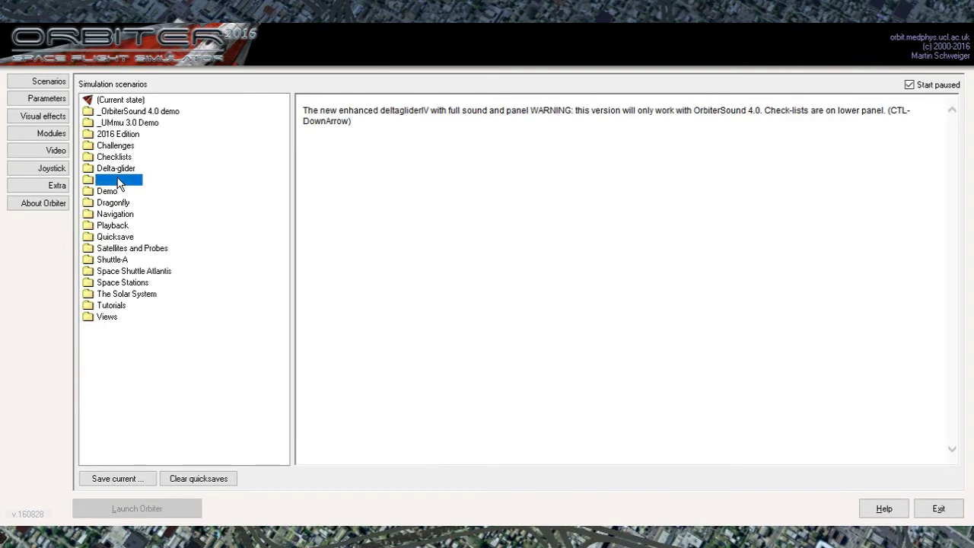
double_click(122, 169)
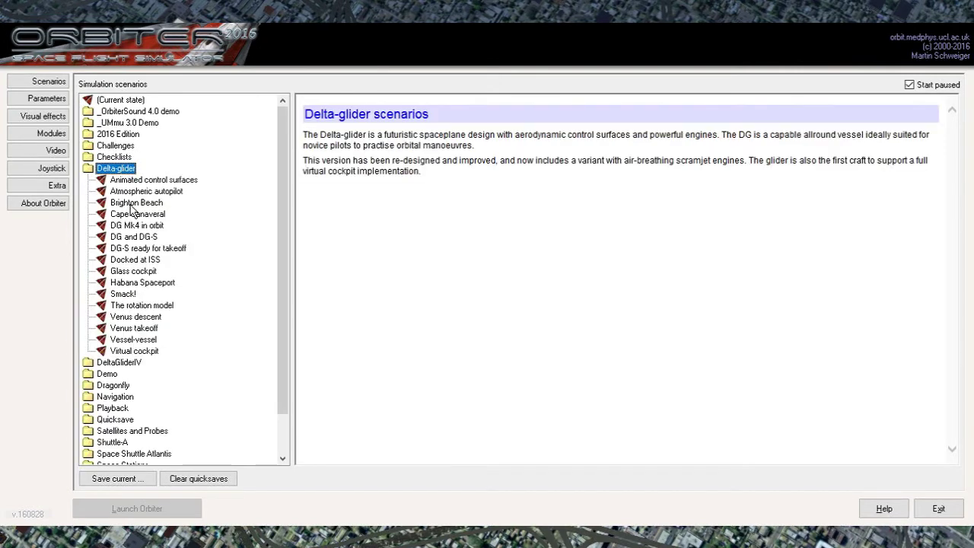
left_click(135, 203)
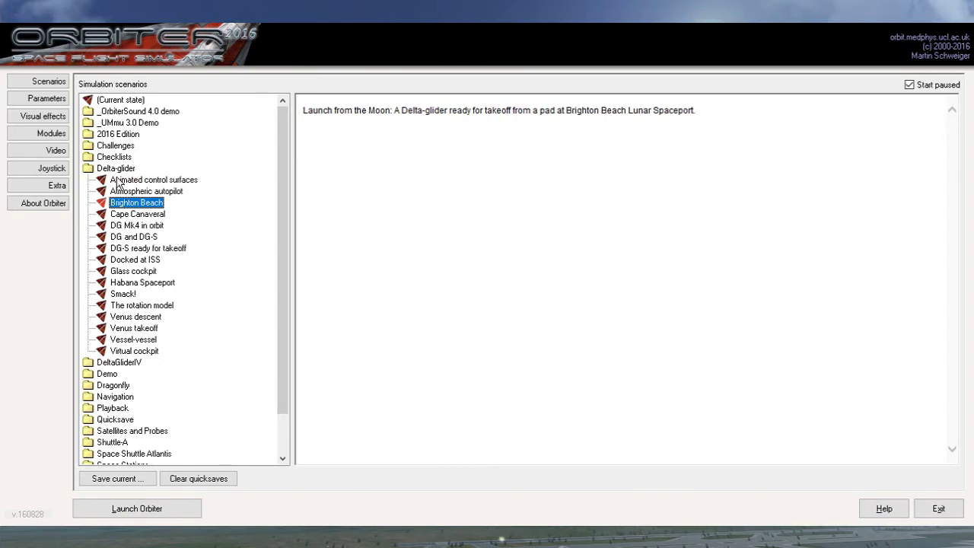
Step: Enable damage and failure simulation plus all perturbations: nonspherical gravity sources, radiation pressure, gravity-gradient torque and atmospheric wind effects
left_click(44, 99)
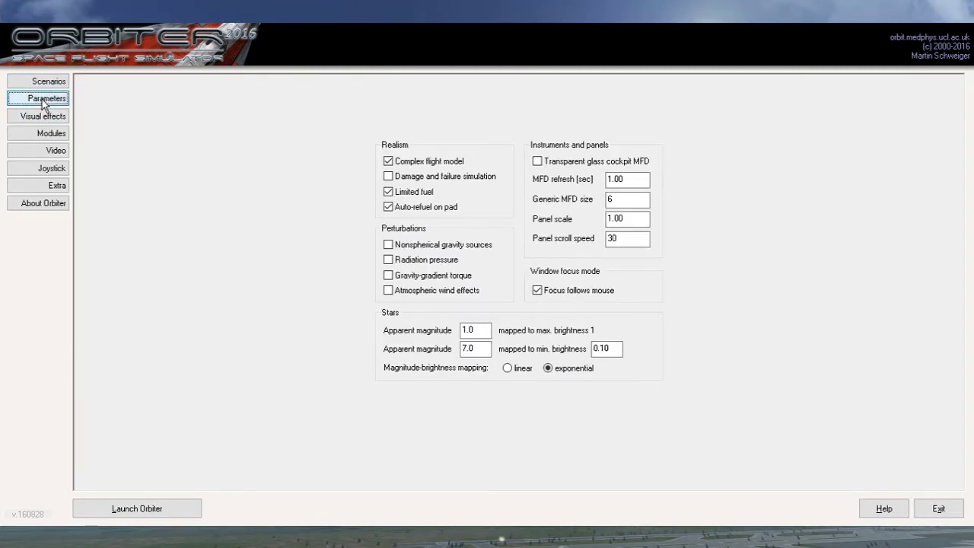
left_click(393, 177)
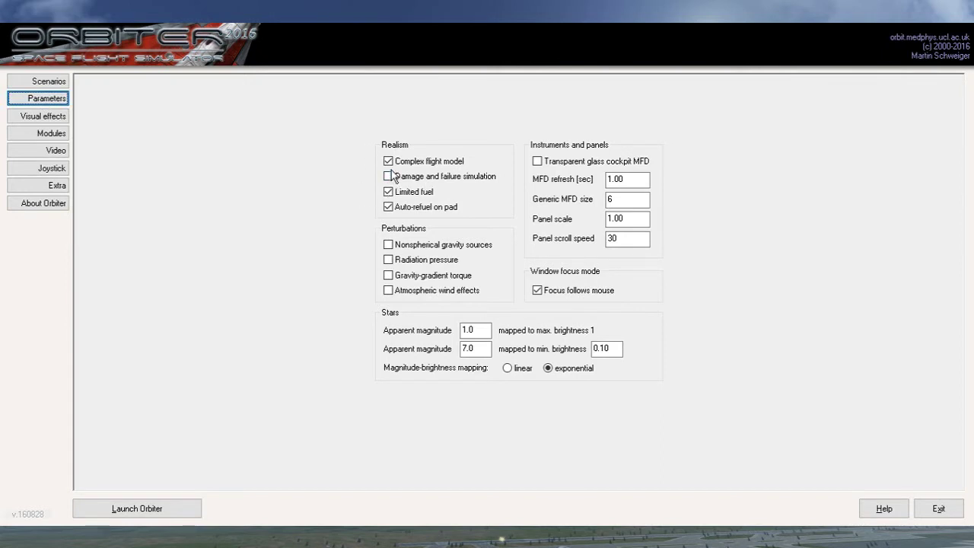
left_click(389, 245)
left_click(389, 259)
left_click(389, 275)
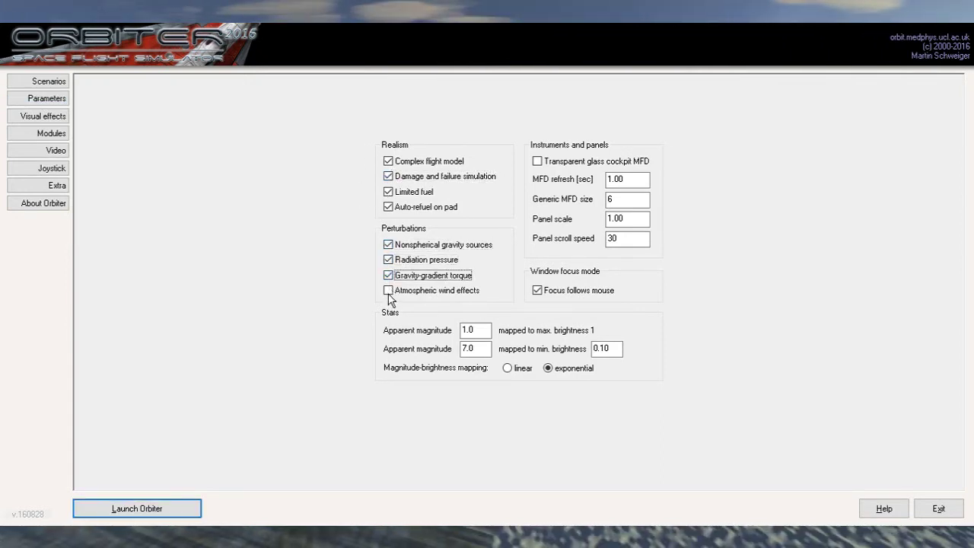
left_click(389, 292)
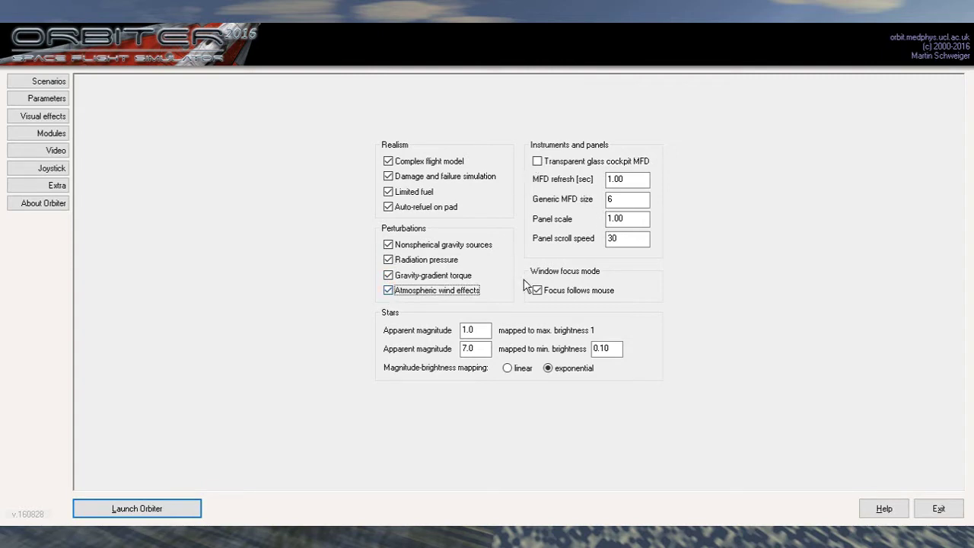
Step: Set the MFD refresh interval to 0.2 seconds
left_click(613, 180)
key("End")
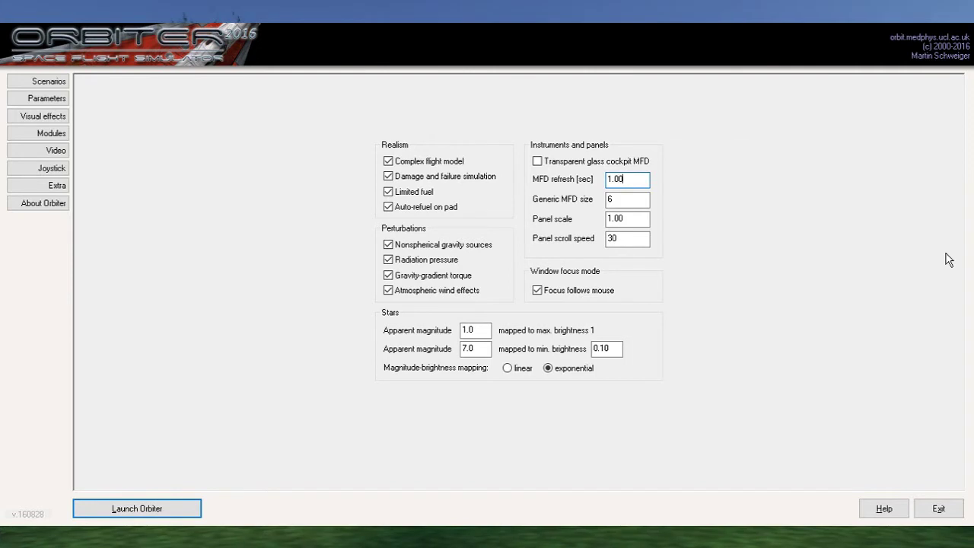
type("0.2")
Step: Review the visual effects, the transx module description, the video and joystick settings, and the program's version information
left_click(33, 119)
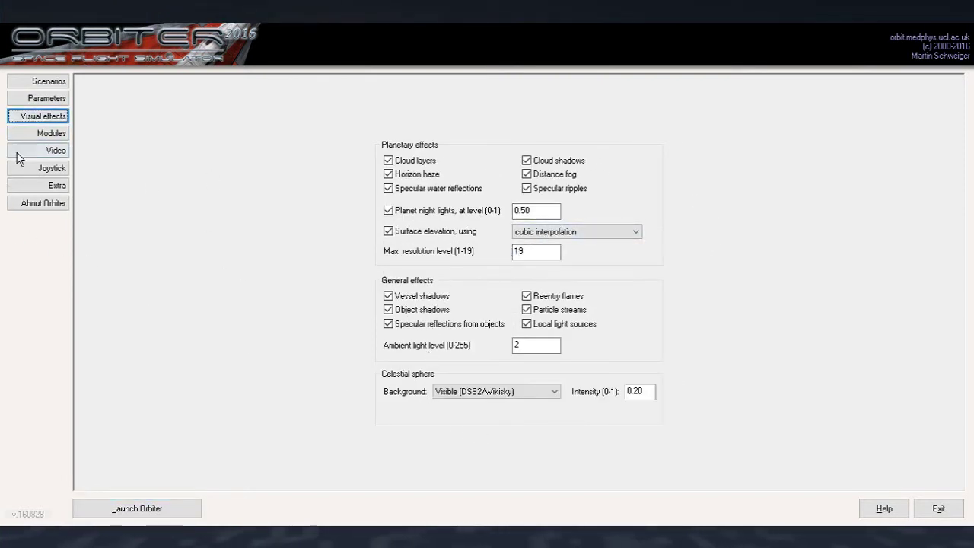
left_click(34, 134)
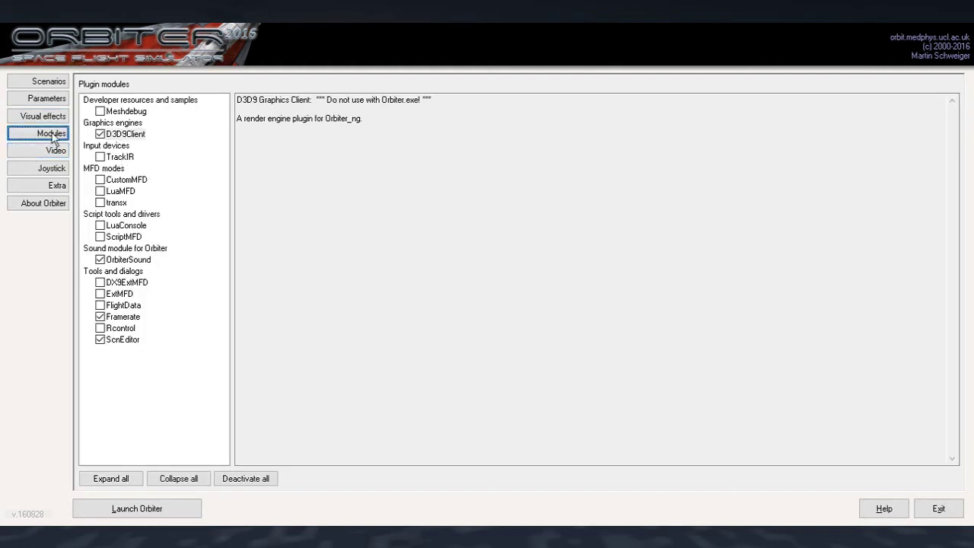
left_click(114, 202)
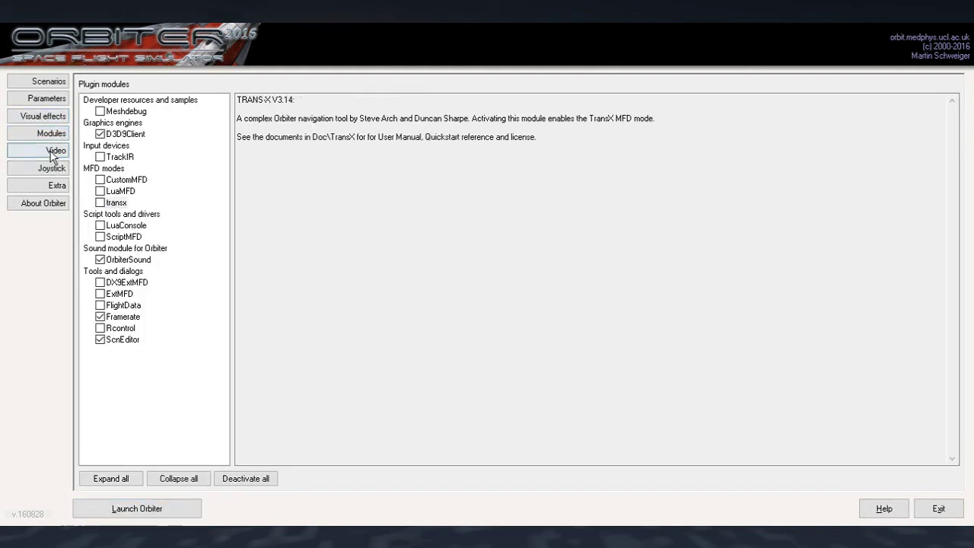
left_click(54, 152)
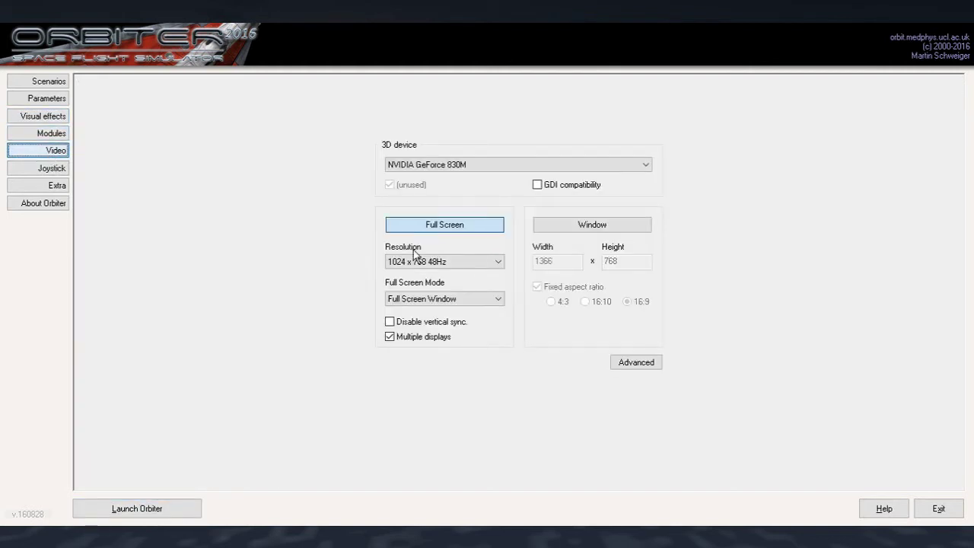
left_click(12, 172)
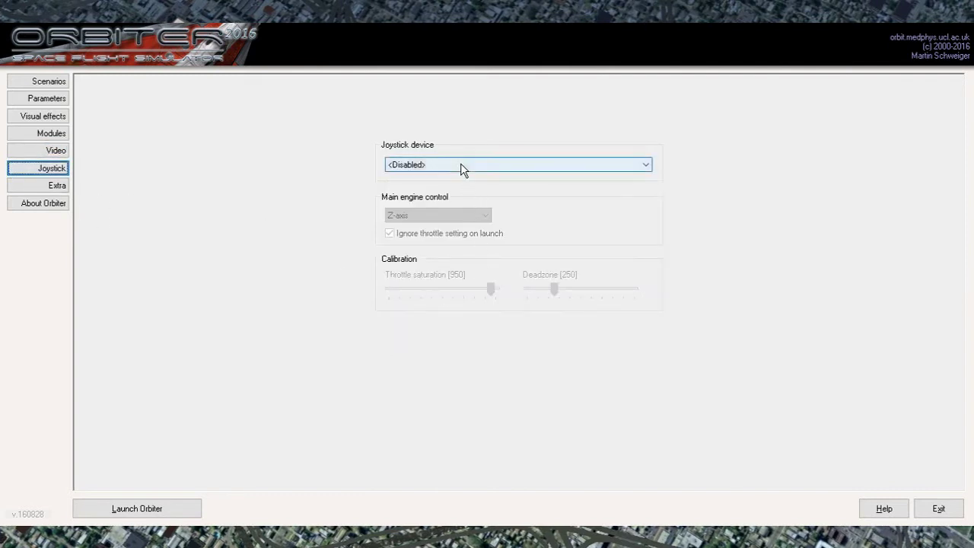
left_click(460, 163)
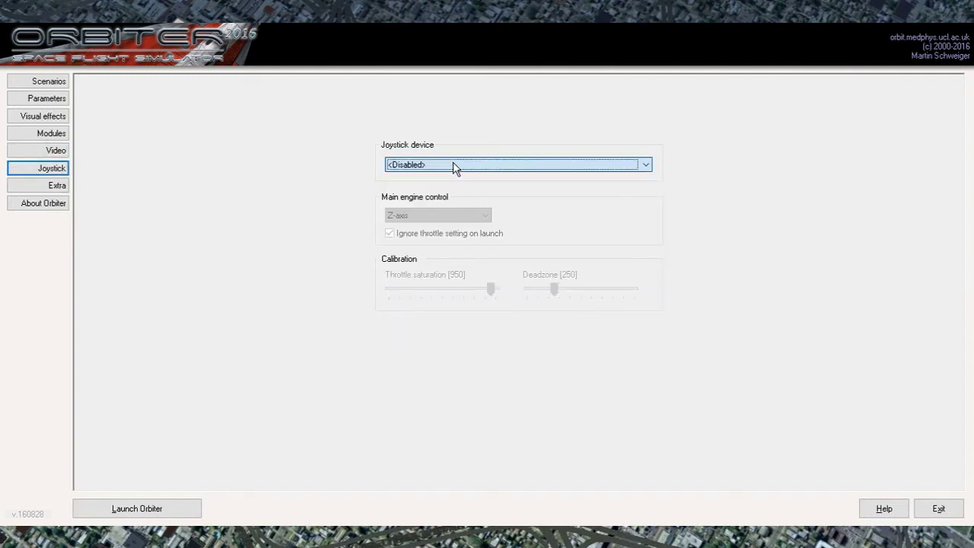
left_click(33, 205)
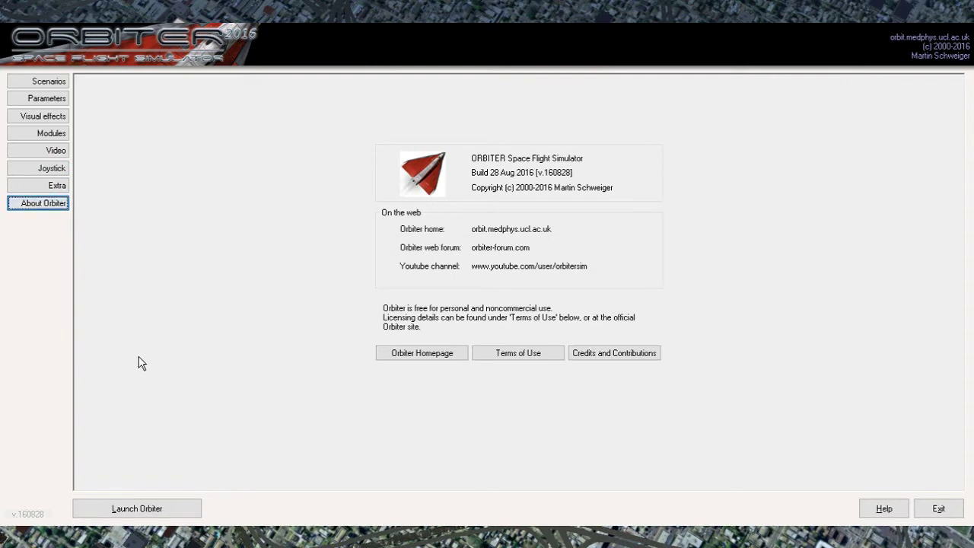
left_click(33, 96)
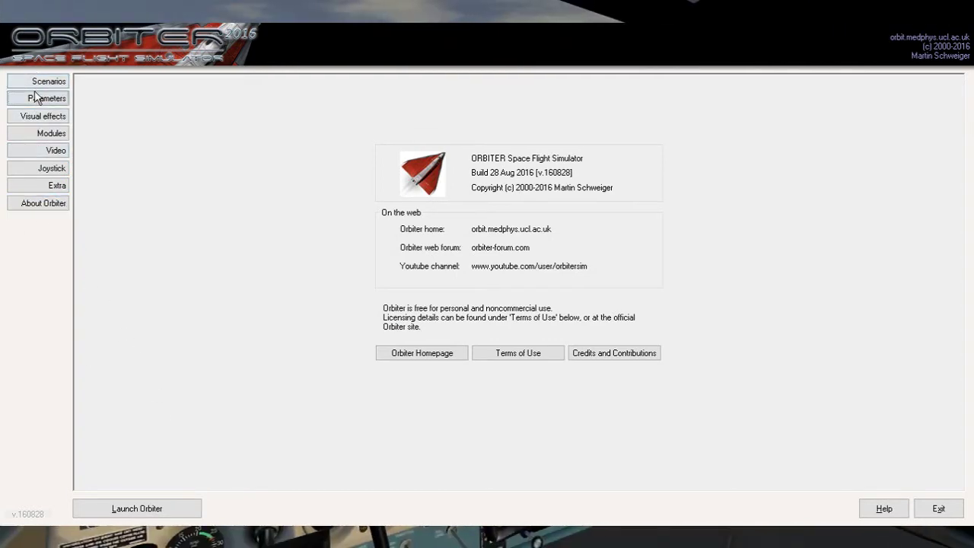
Step: Launch the simulation with the Smack! scenario from the Delta-glider folder
left_click(38, 86)
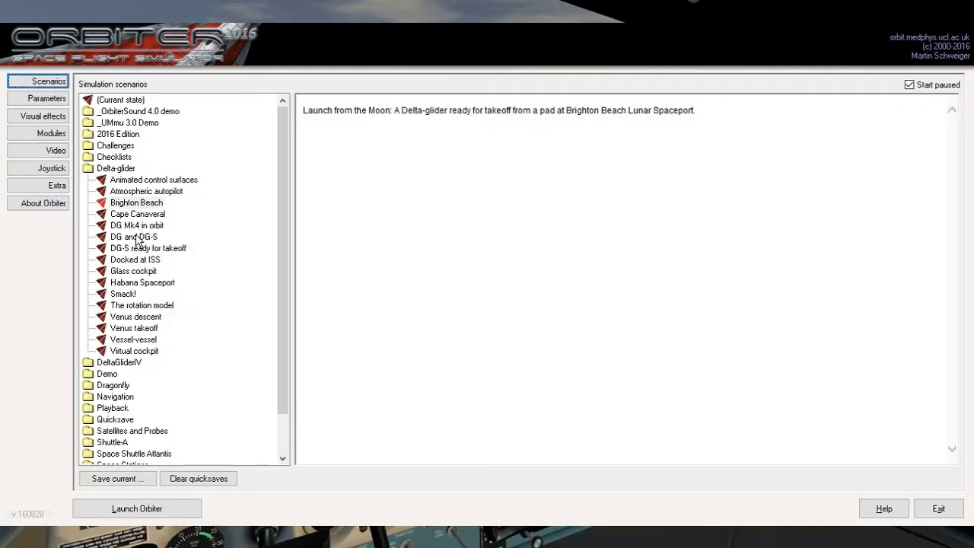
left_click(122, 295)
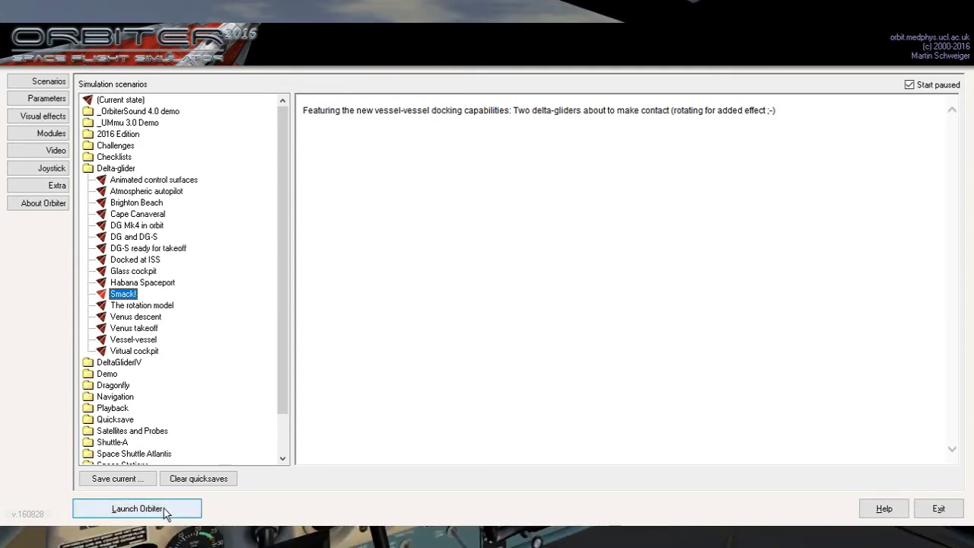
left_click(164, 512)
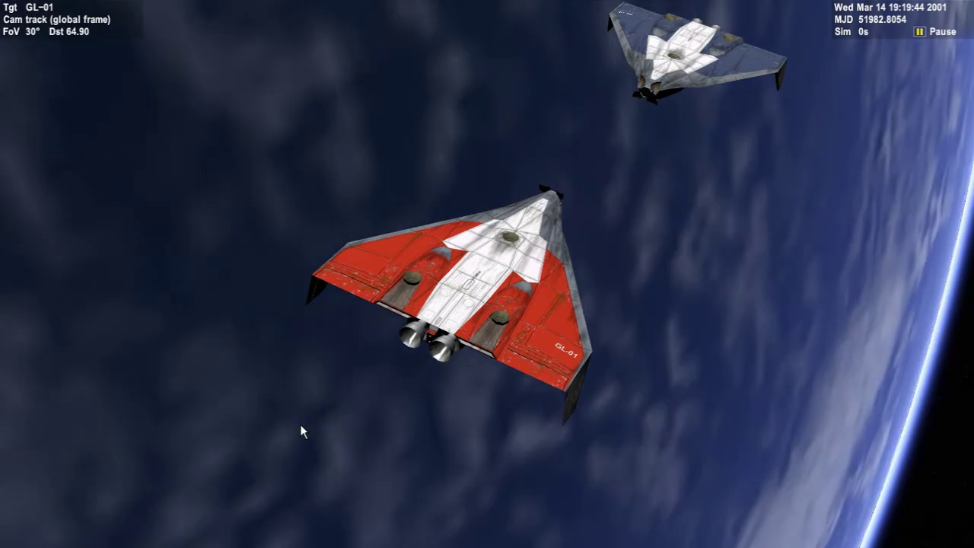
Step: Examine the paused GL-01 glider and the second vessel from different angles by rotating the external camera around them
left_click_drag(301, 425, 532, 243)
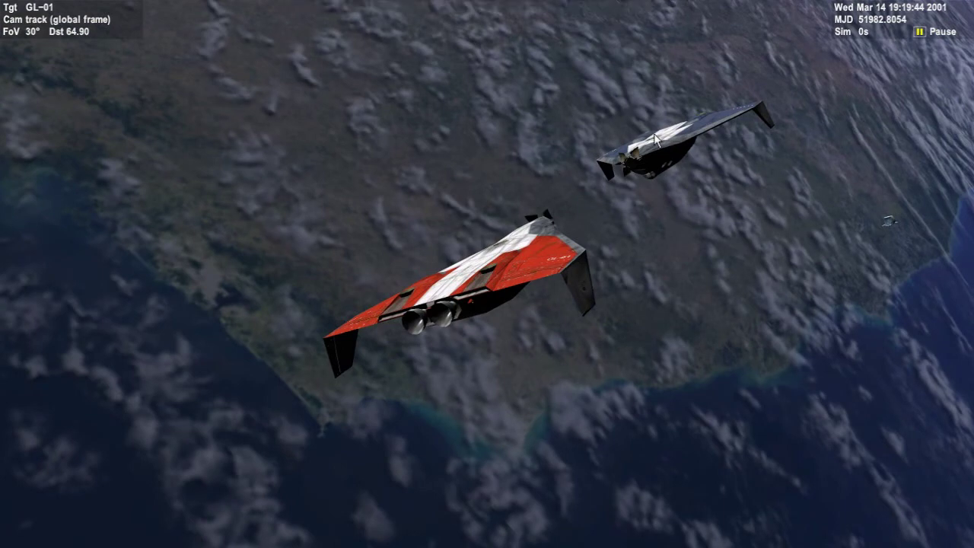
key("ctrl+Up")
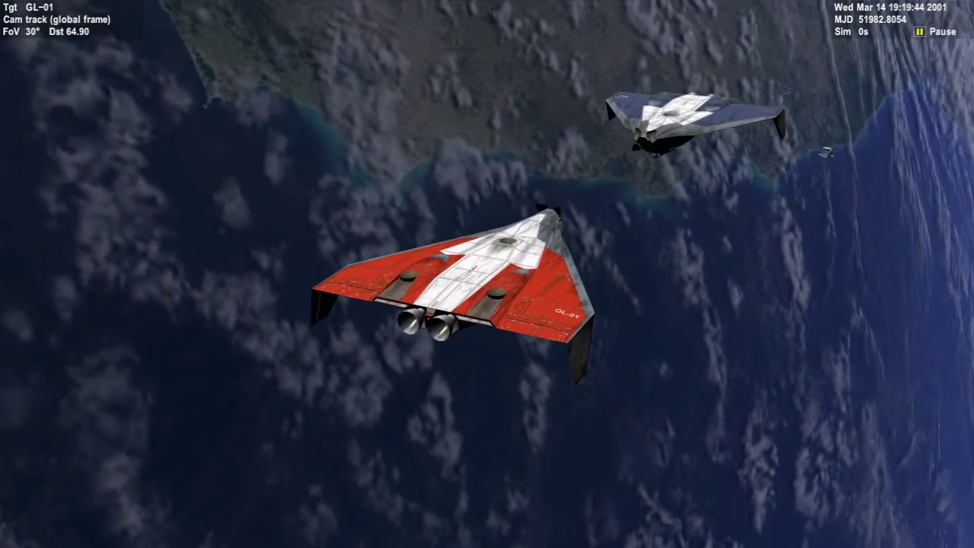
key("ctrl+Left")
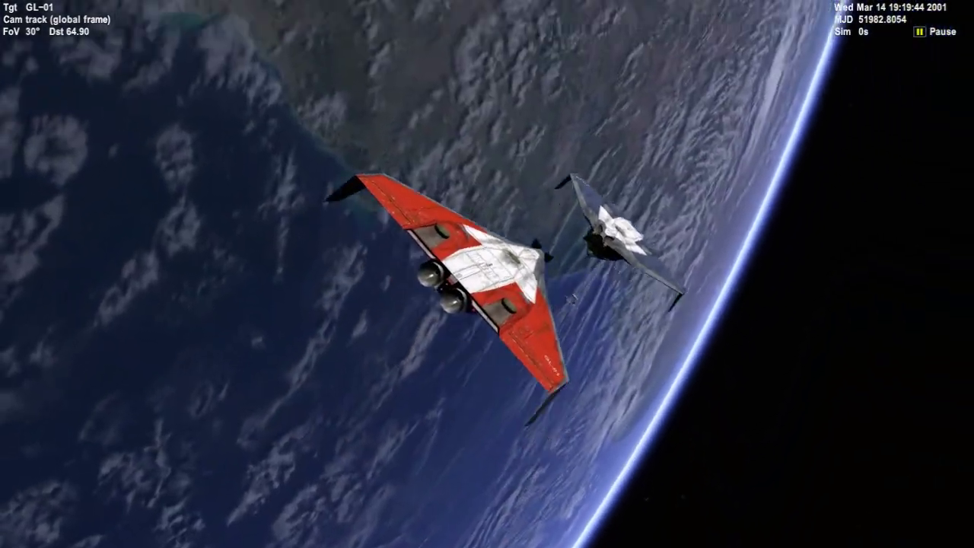
key("ctrl+Left")
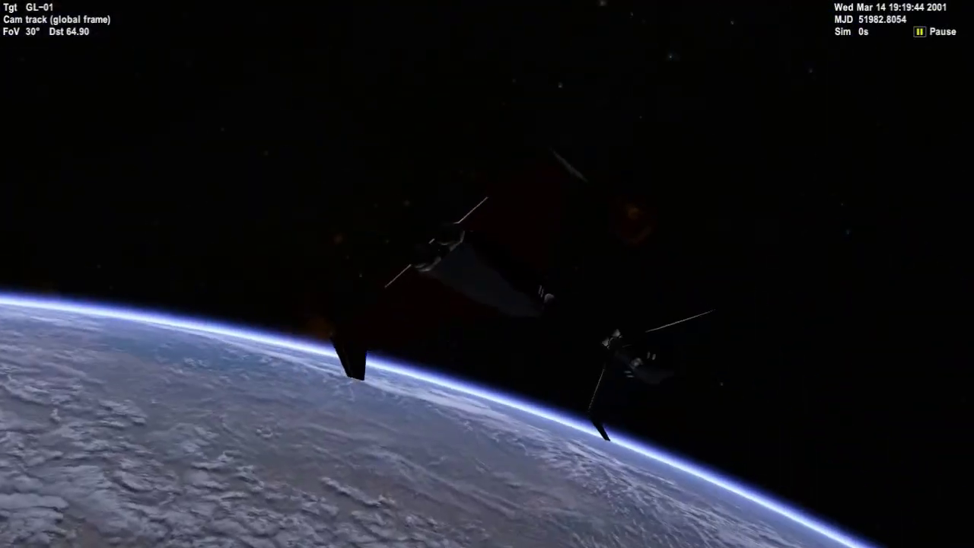
key("ctrl+Left")
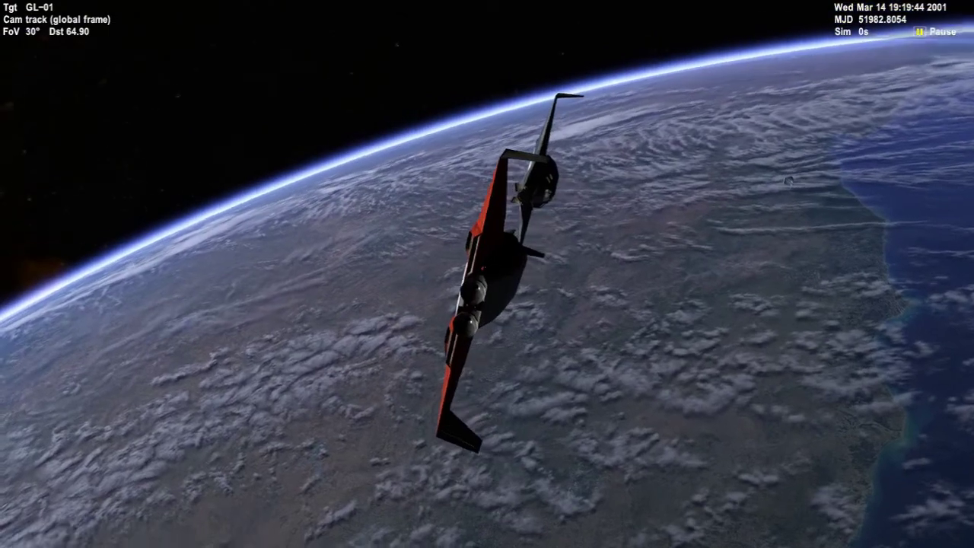
key("ctrl+Left")
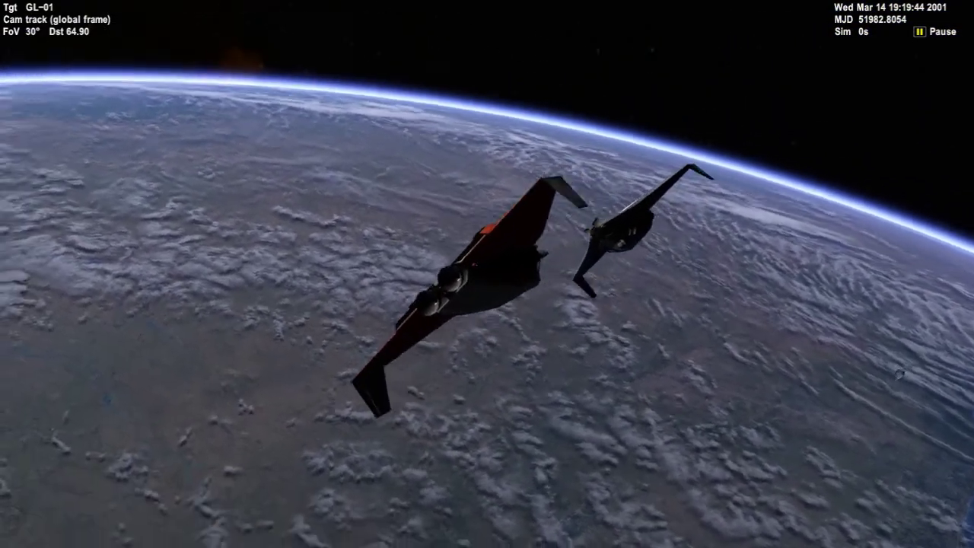
key("ctrl+Down")
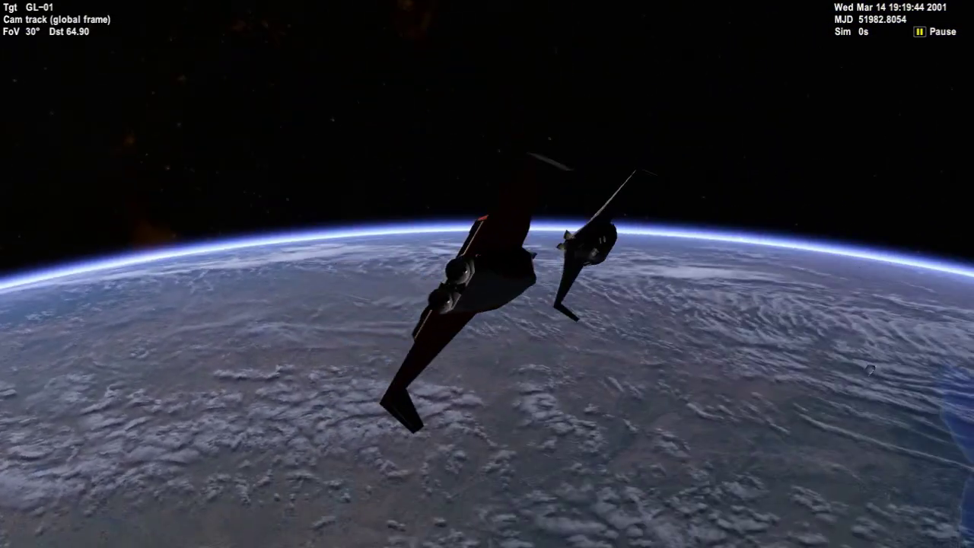
key("ctrl+Down")
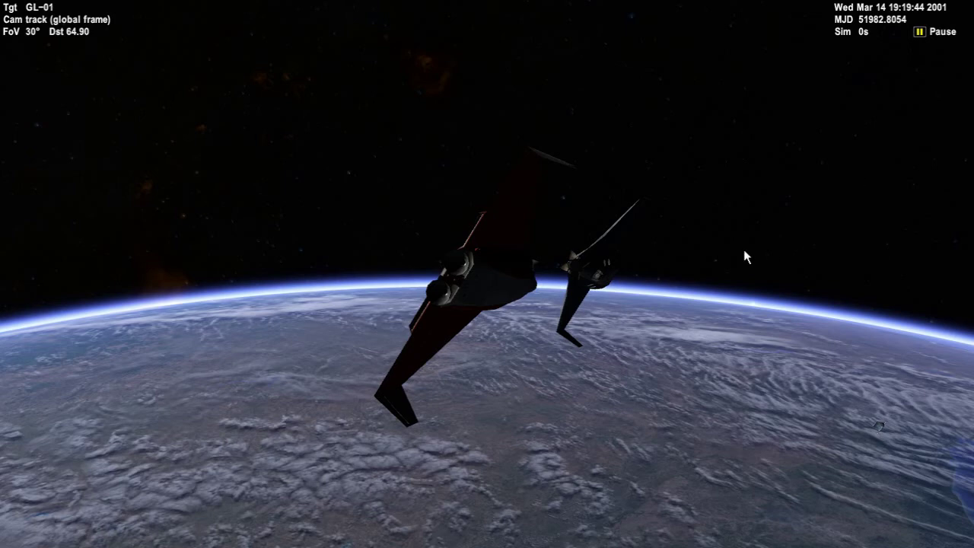
mouse_move(317, 221)
left_mouse_down()
mouse_move(317, 133)
mouse_move(317, 218)
left_mouse_up()
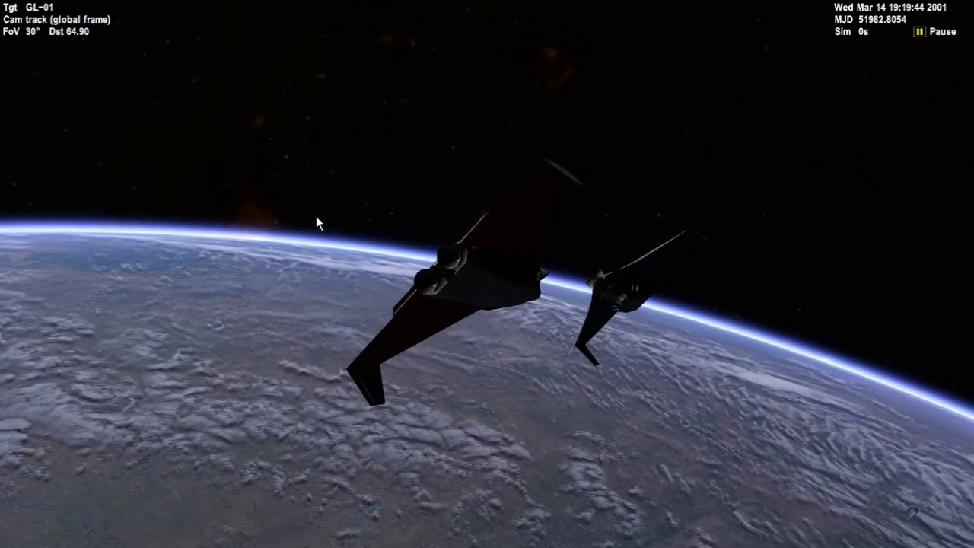